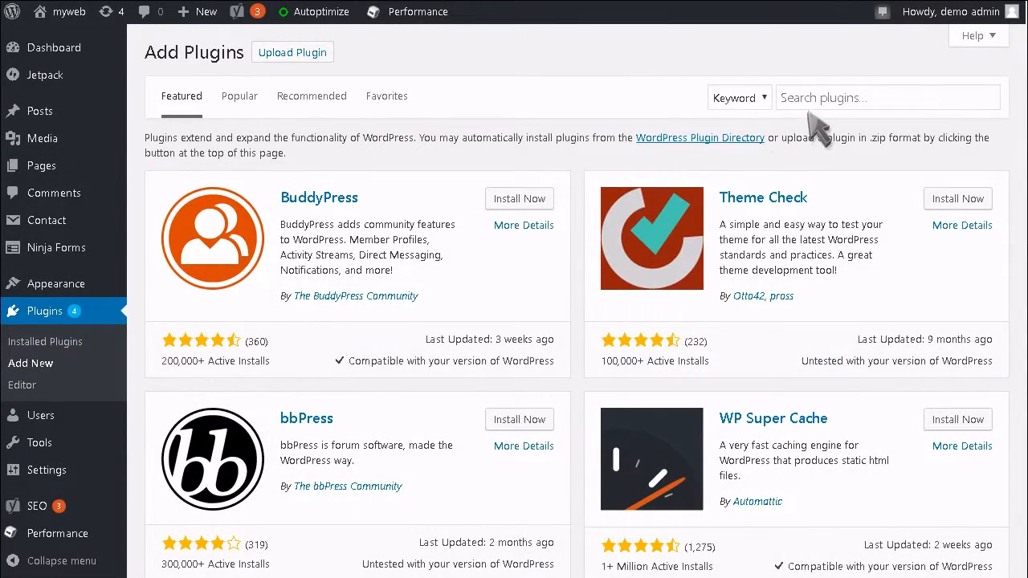
Find the Wordfence Security plugin by searching "wordfence security", then install and activate it.
{"action": "left_click", "coordinate": [810, 108]}
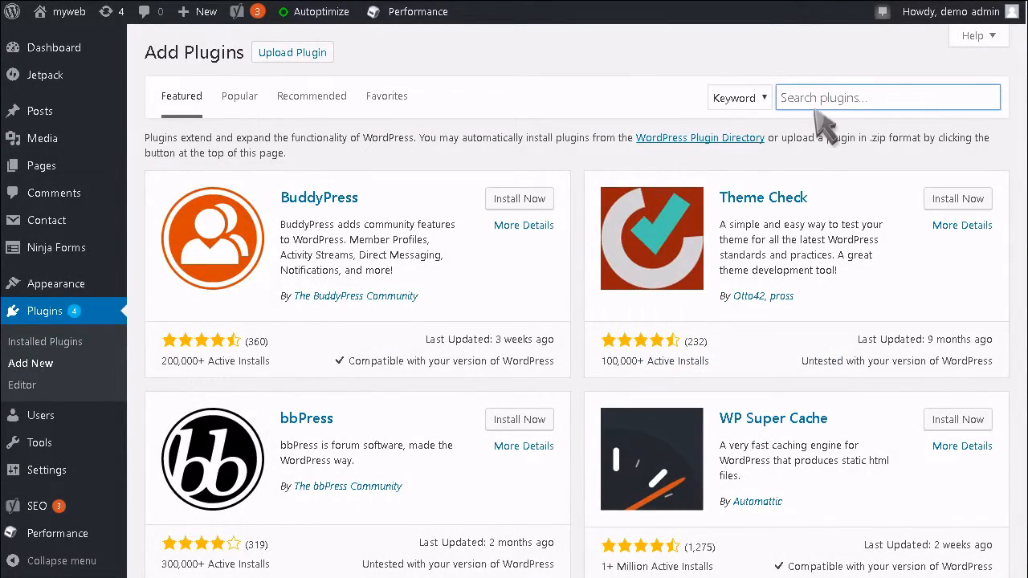
{"action": "type", "text": "wordfence security"}
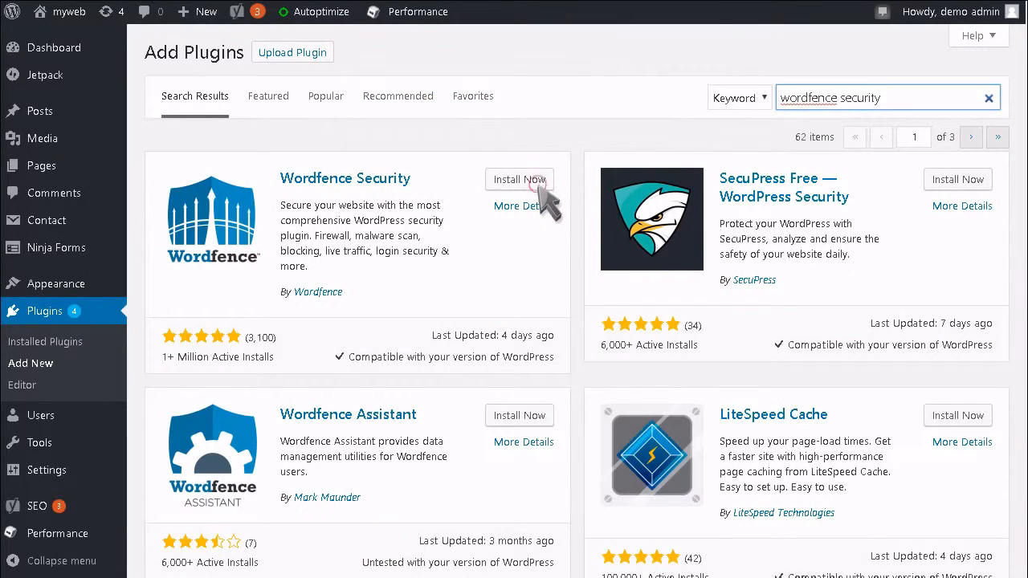
{"action": "left_click", "coordinate": [540, 186]}
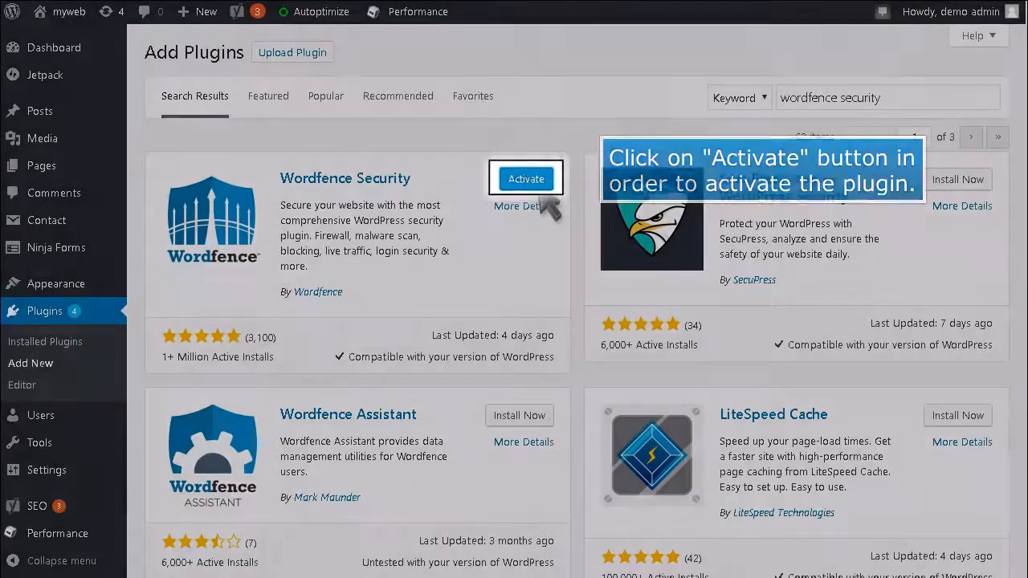
{"action": "left_click", "coordinate": [534, 183]}
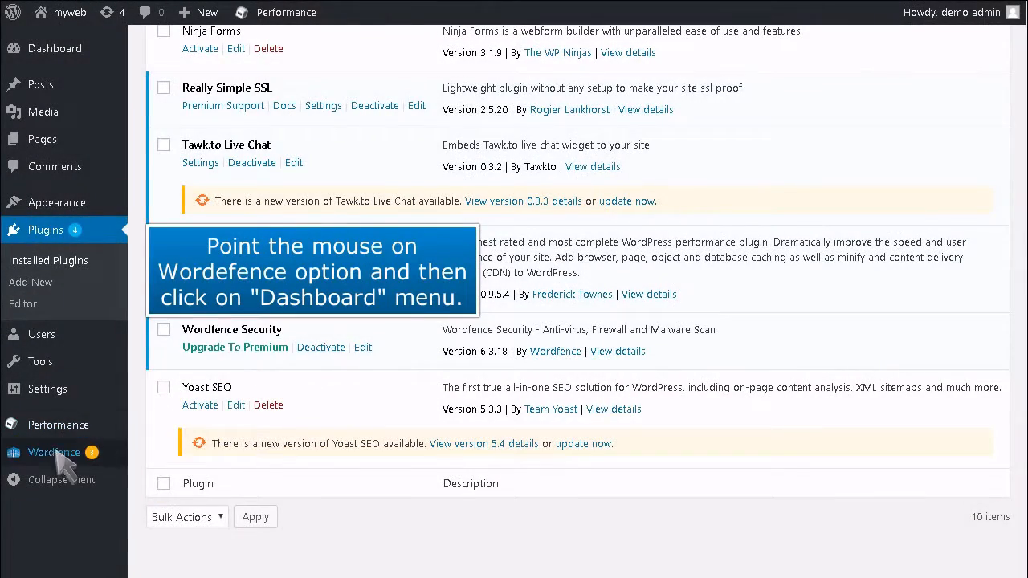
Open the Wordfence dashboard and review its notifications, feature status and firewall summary.
{"action": "mouse_move", "coordinate": [49, 461]}
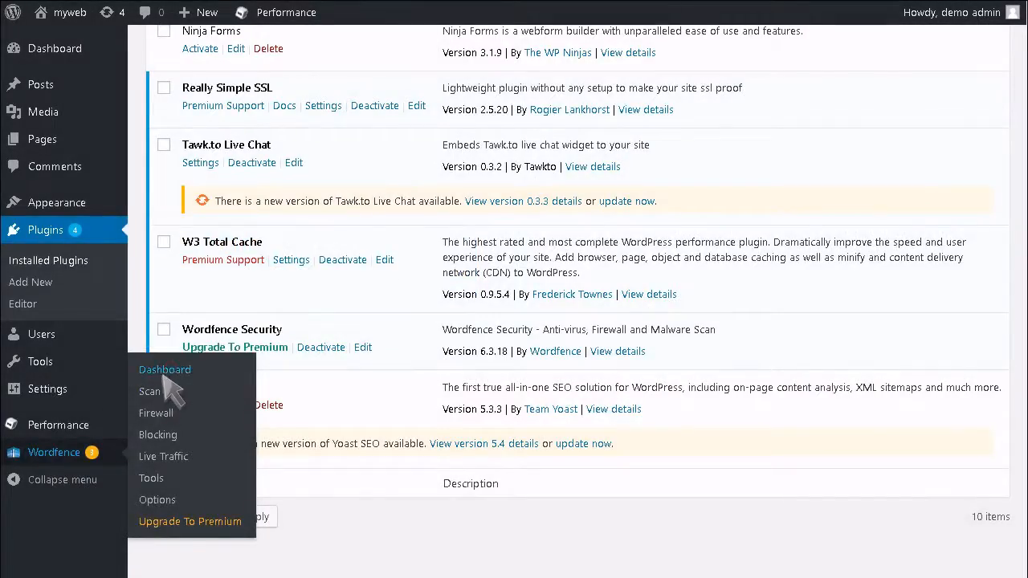
{"action": "left_click", "coordinate": [165, 373]}
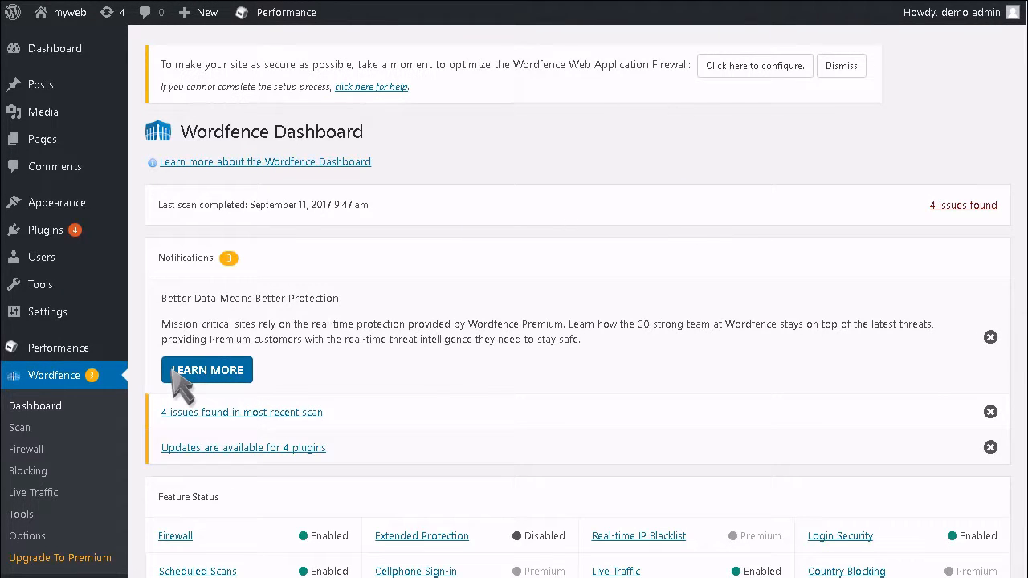
{"action": "scroll", "coordinate": [181, 387], "scroll_direction": "down", "scroll_amount": 4}
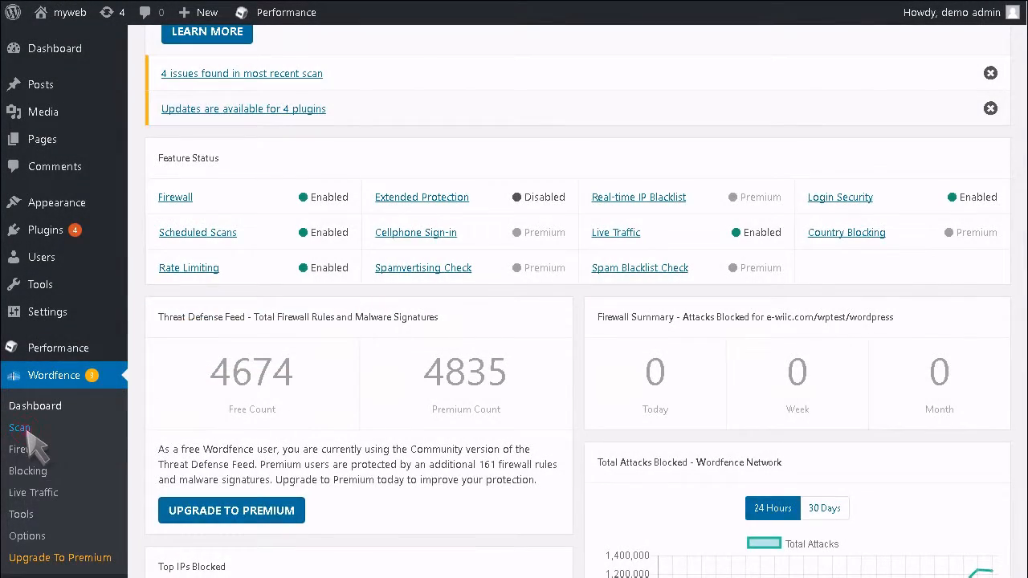
Open the Wordfence scan page and review its scan scheduling settings.
{"action": "left_click", "coordinate": [26, 430]}
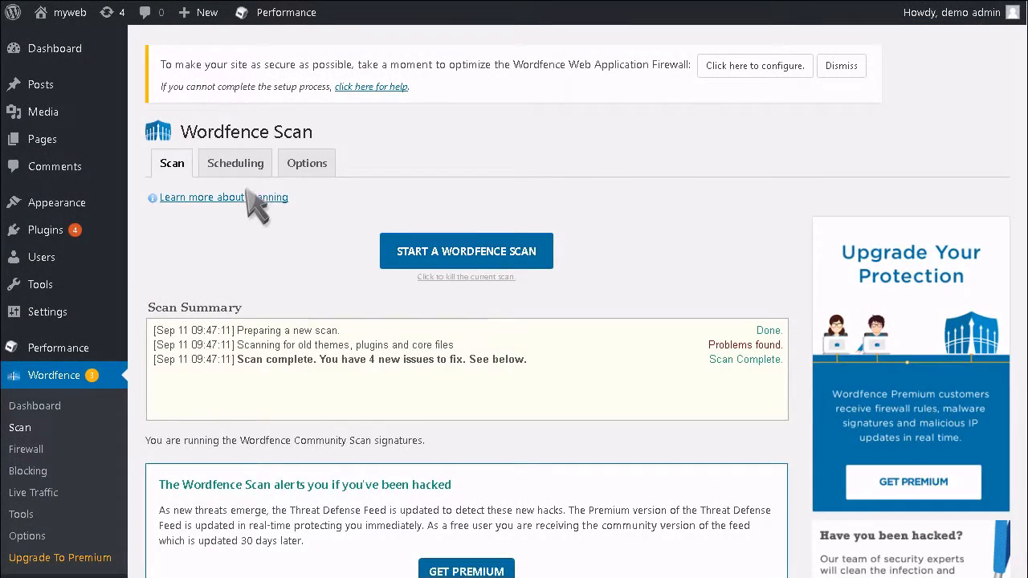
{"action": "left_click", "coordinate": [235, 164]}
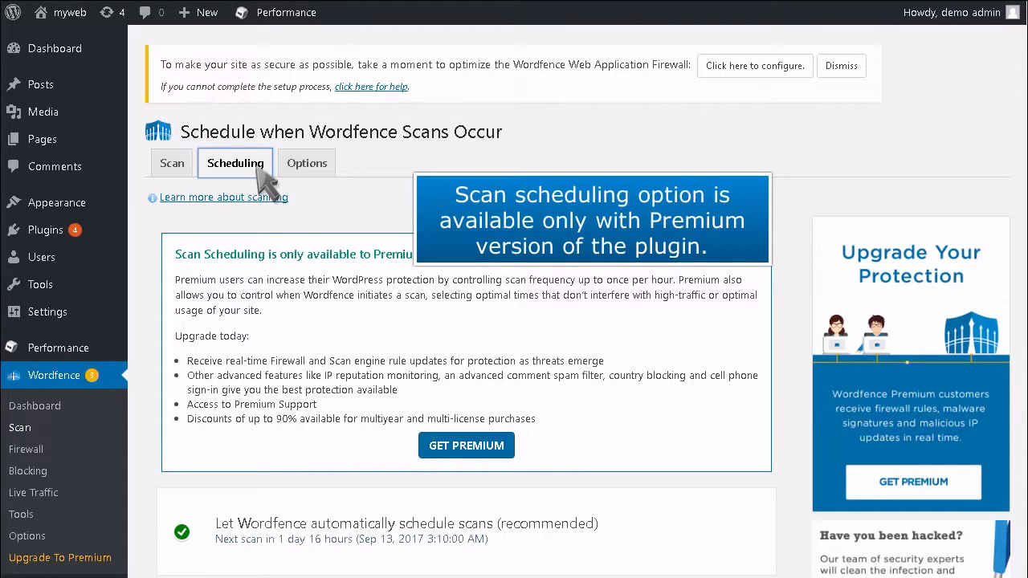
{"action": "scroll", "coordinate": [267, 183], "scroll_direction": "down", "scroll_amount": 1}
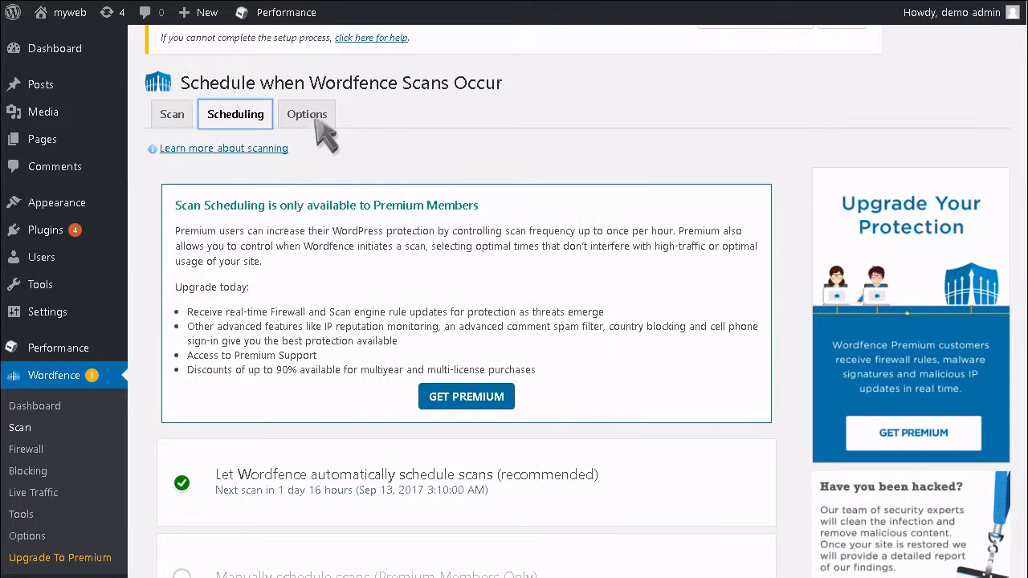
Review the Wordfence scan options and save them with their default values.
{"action": "left_click", "coordinate": [311, 117]}
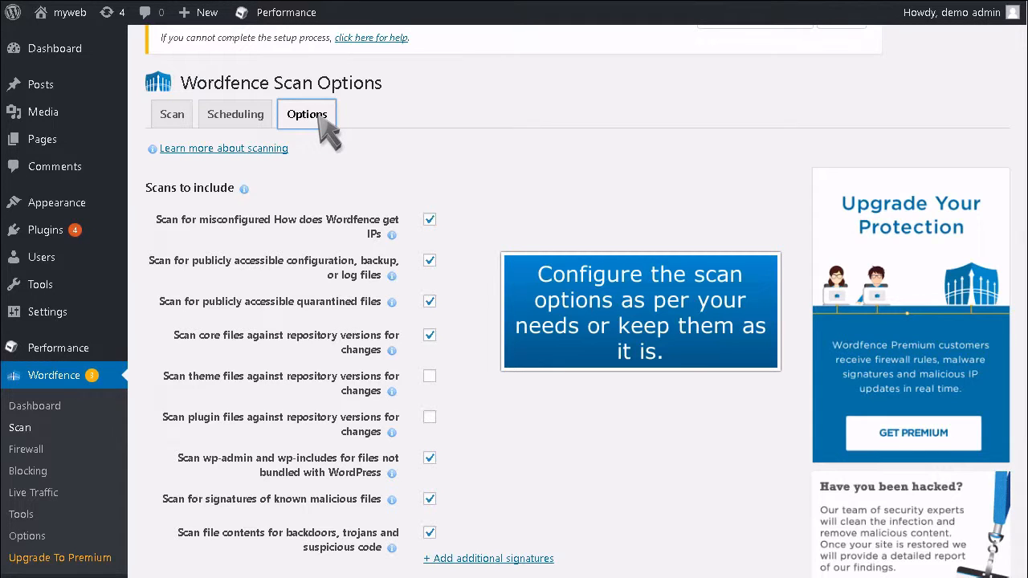
{"action": "scroll", "coordinate": [319, 116], "scroll_direction": "down", "scroll_amount": 9}
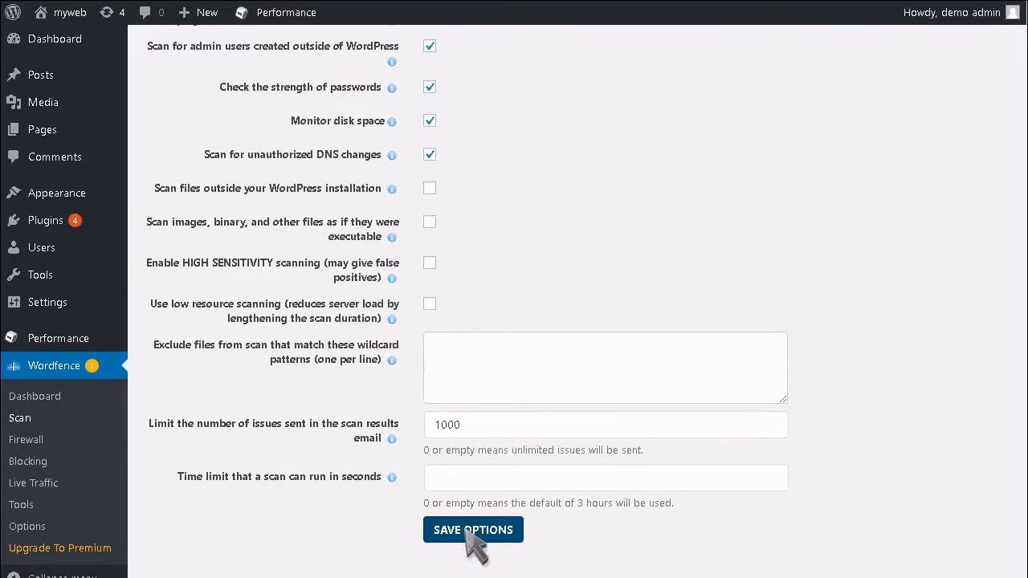
{"action": "left_click", "coordinate": [471, 536]}
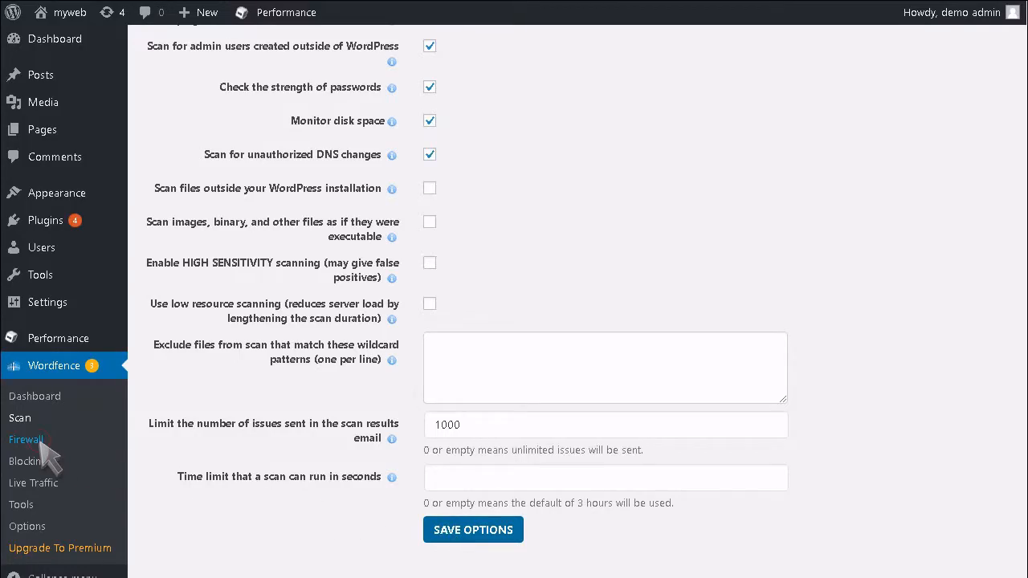
Start optimizing the Wordfence firewall, keeping the recommended Apache + suPHP server configuration.
{"action": "left_click", "coordinate": [44, 451]}
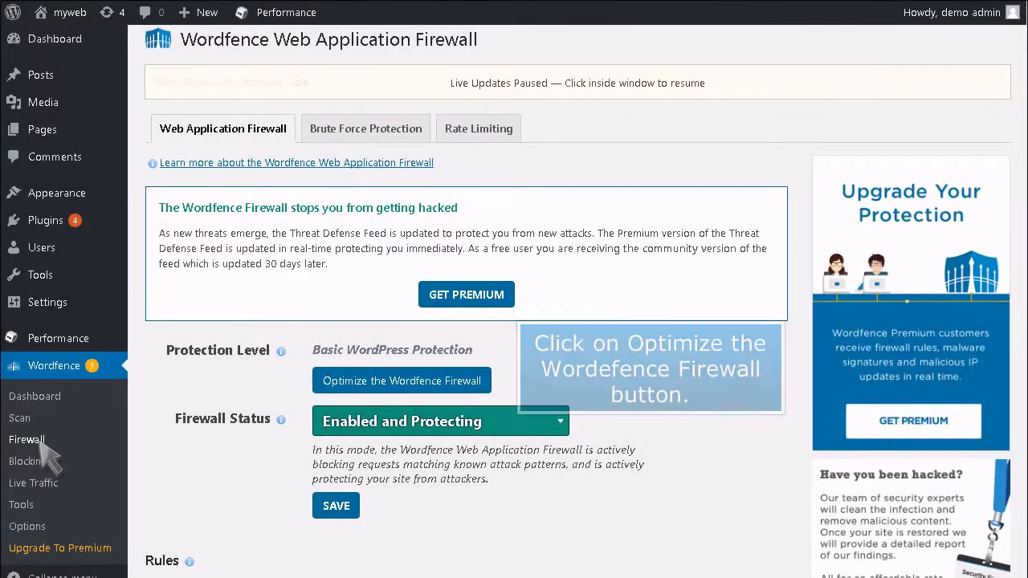
{"action": "left_click", "coordinate": [384, 383]}
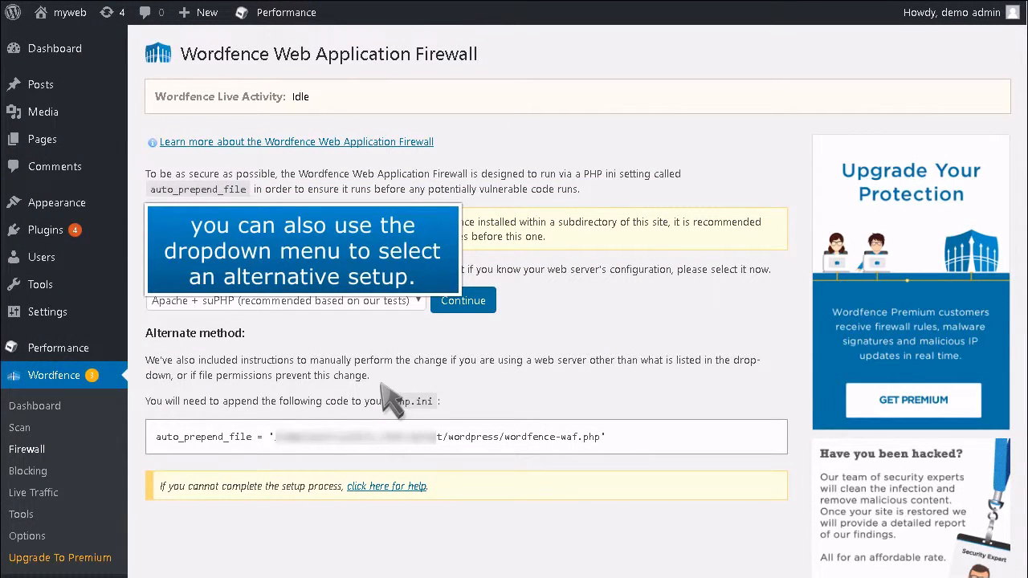
{"action": "left_click", "coordinate": [418, 302]}
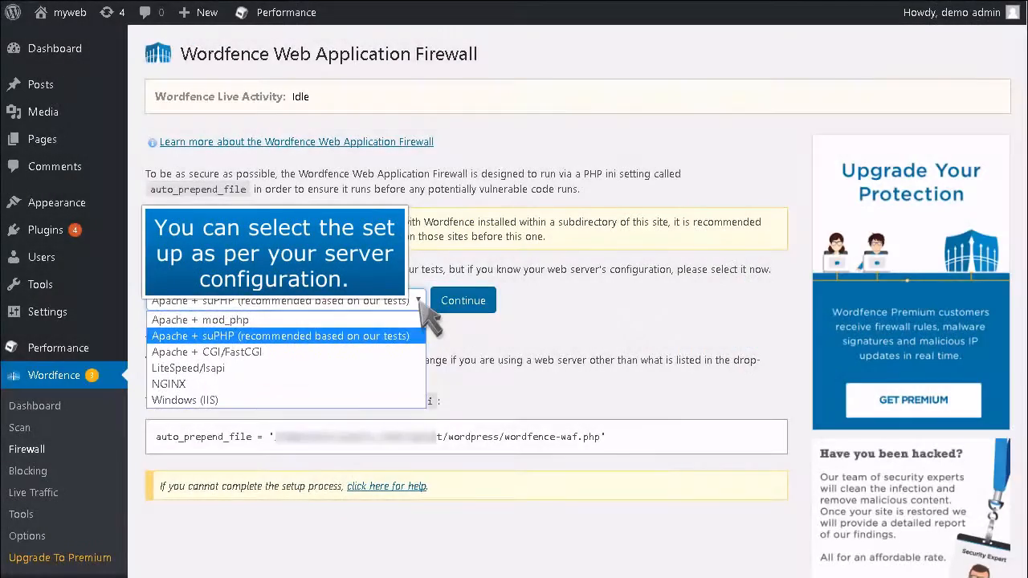
{"action": "left_click", "coordinate": [420, 300]}
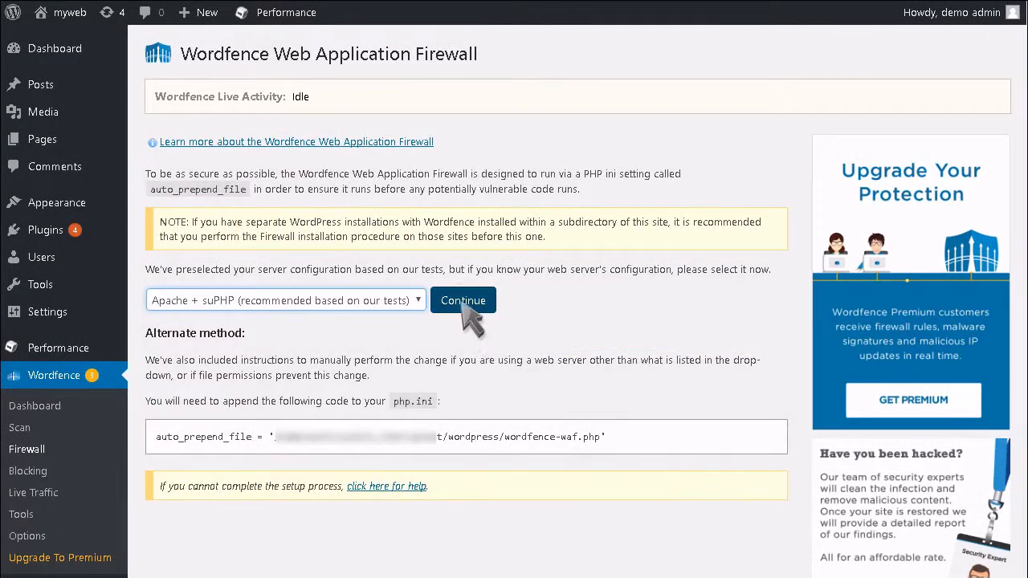
{"action": "left_click", "coordinate": [469, 303]}
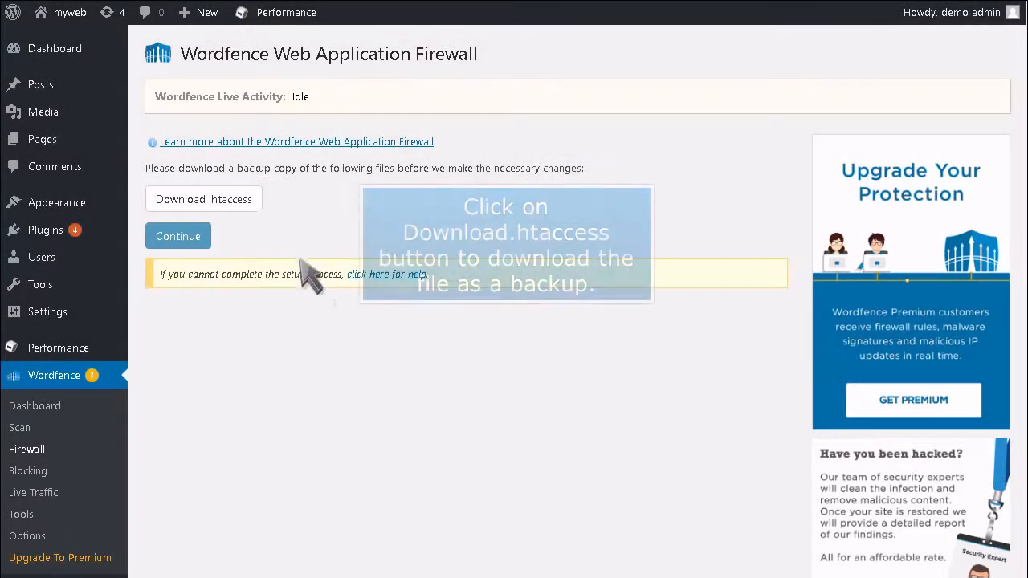
Download the .htaccess backup, complete the firewall installation and save the firewall status as Enabled and Protecting.
{"action": "left_click", "coordinate": [241, 199]}
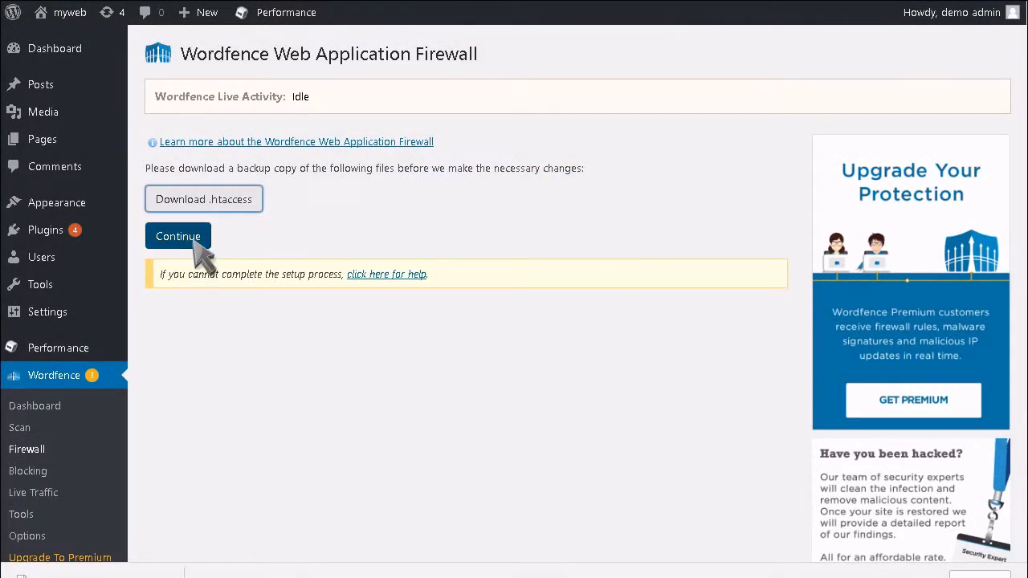
{"action": "left_click", "coordinate": [197, 234]}
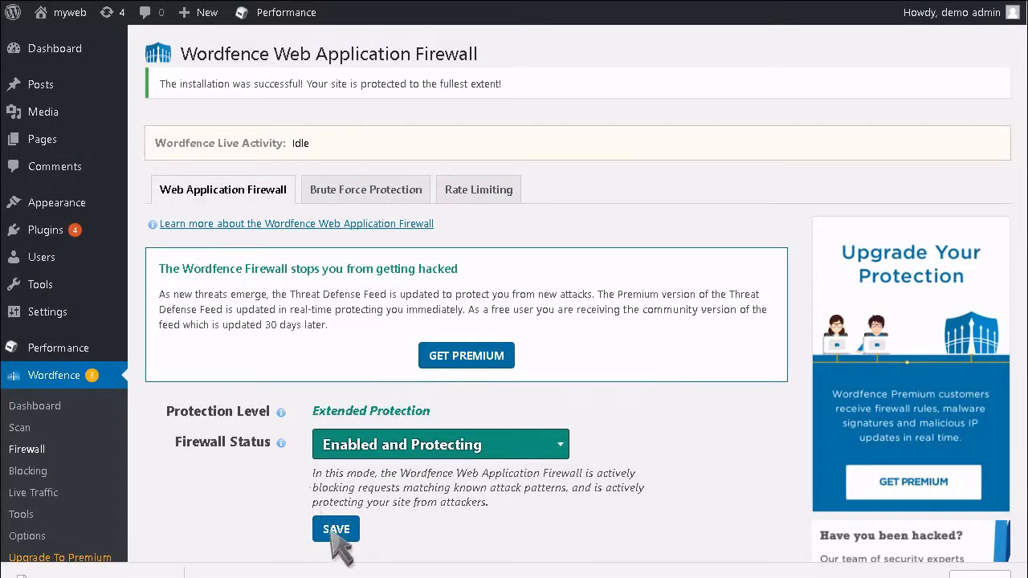
{"action": "left_click", "coordinate": [336, 531]}
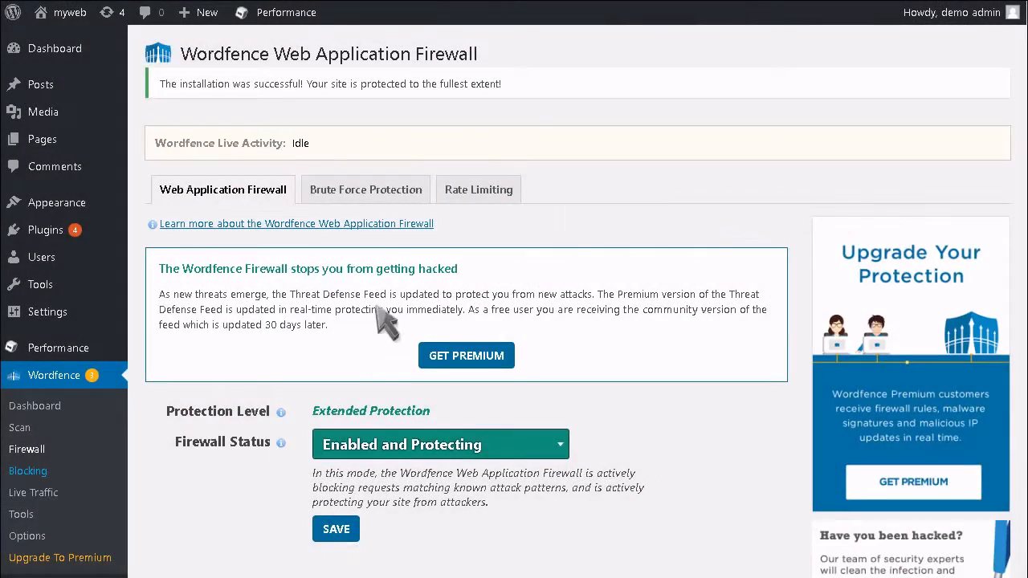
Review the firewall's brute force protection options and save them with their default values.
{"action": "left_click", "coordinate": [400, 198]}
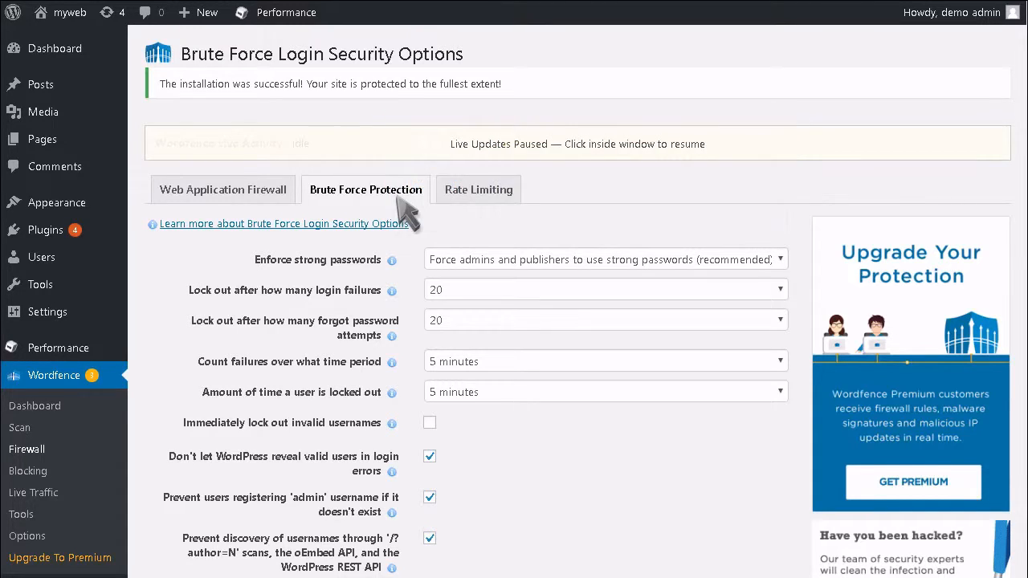
{"action": "scroll", "coordinate": [400, 201], "scroll_direction": "down", "scroll_amount": 3}
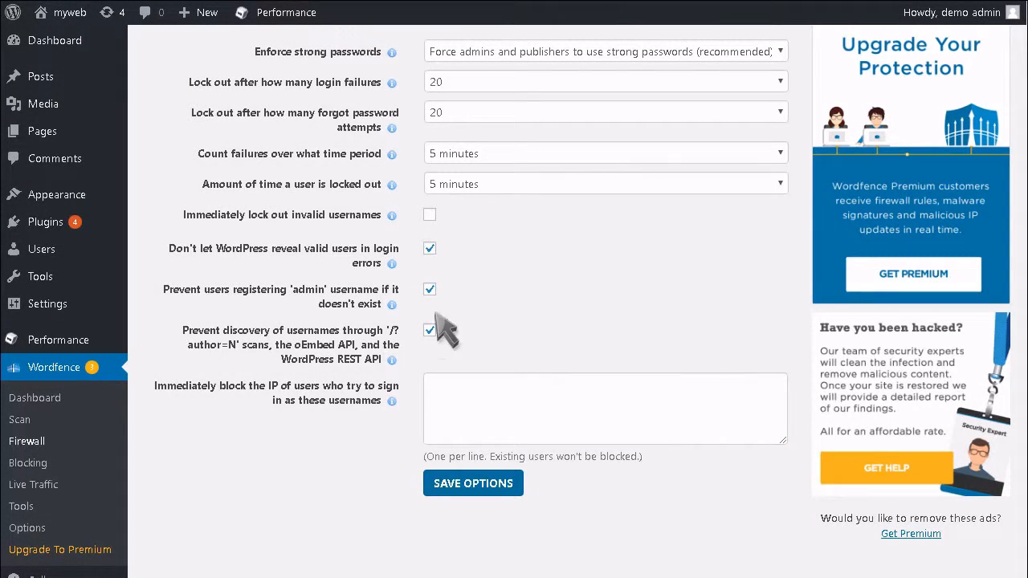
{"action": "left_click", "coordinate": [493, 490]}
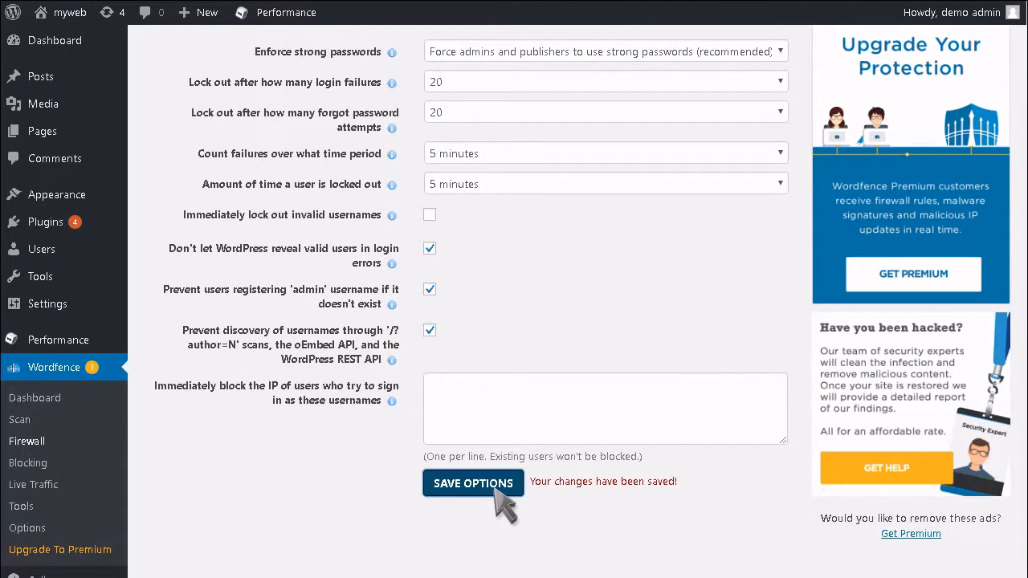
Review the firewall's rate limiting options and save them with their default values.
{"action": "scroll", "coordinate": [504, 506], "scroll_direction": "up", "scroll_amount": 3}
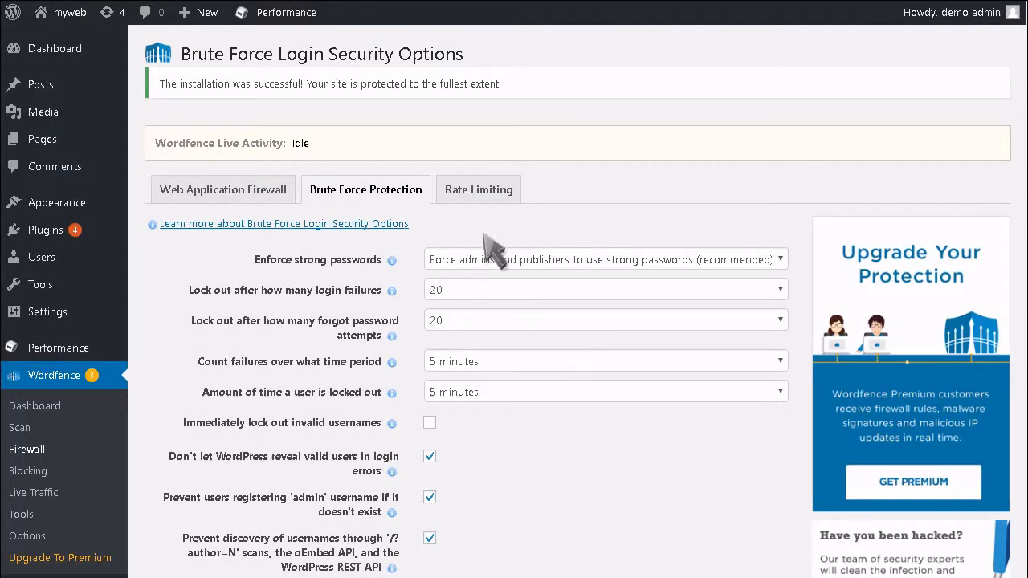
{"action": "left_click", "coordinate": [482, 190]}
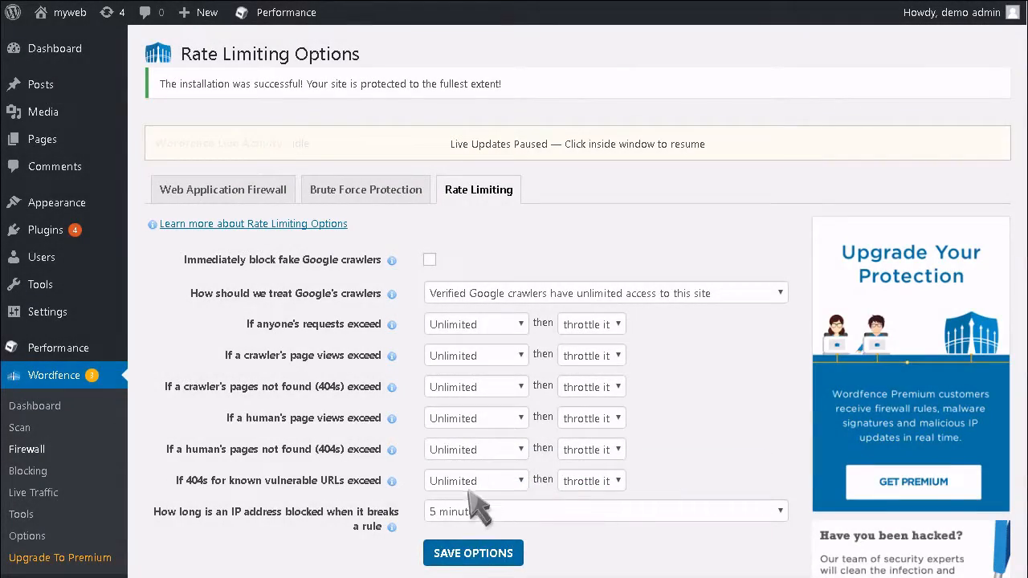
{"action": "left_click", "coordinate": [470, 555]}
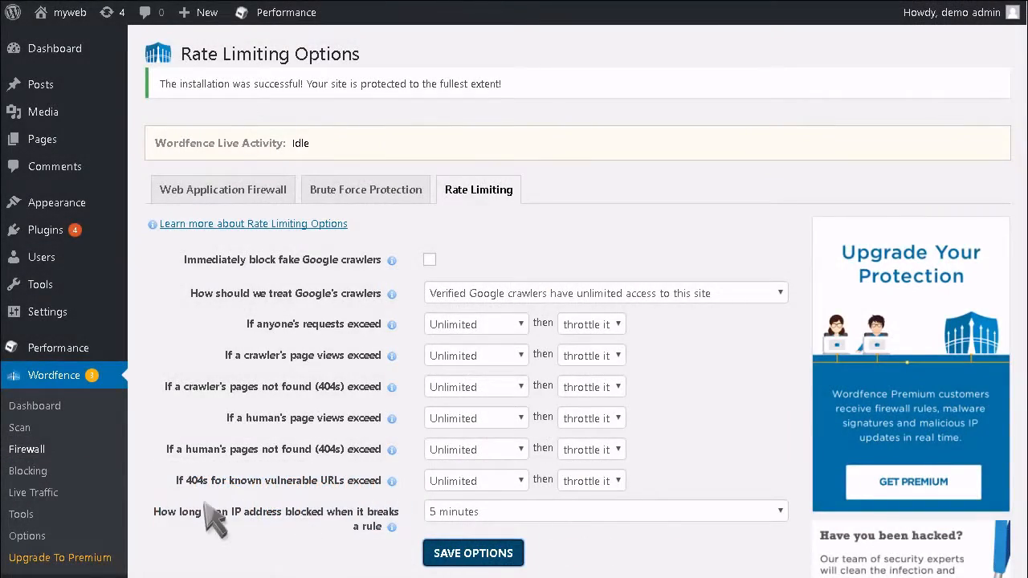
Examine Wordfence's country blocking settings and the advanced blocking fields for IP ranges, hostnames, user agents and referers.
{"action": "left_click", "coordinate": [28, 471]}
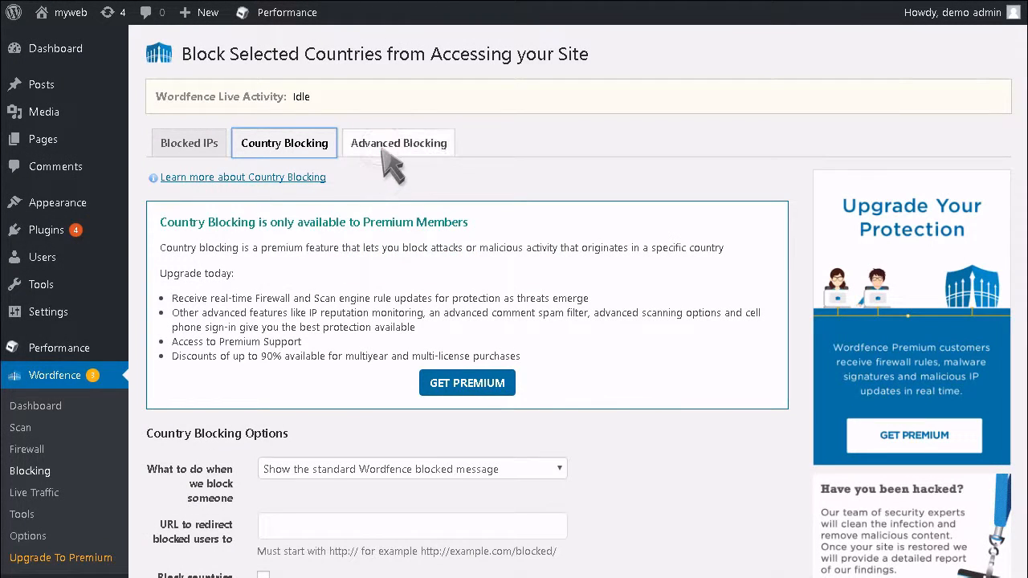
{"action": "left_click", "coordinate": [392, 165]}
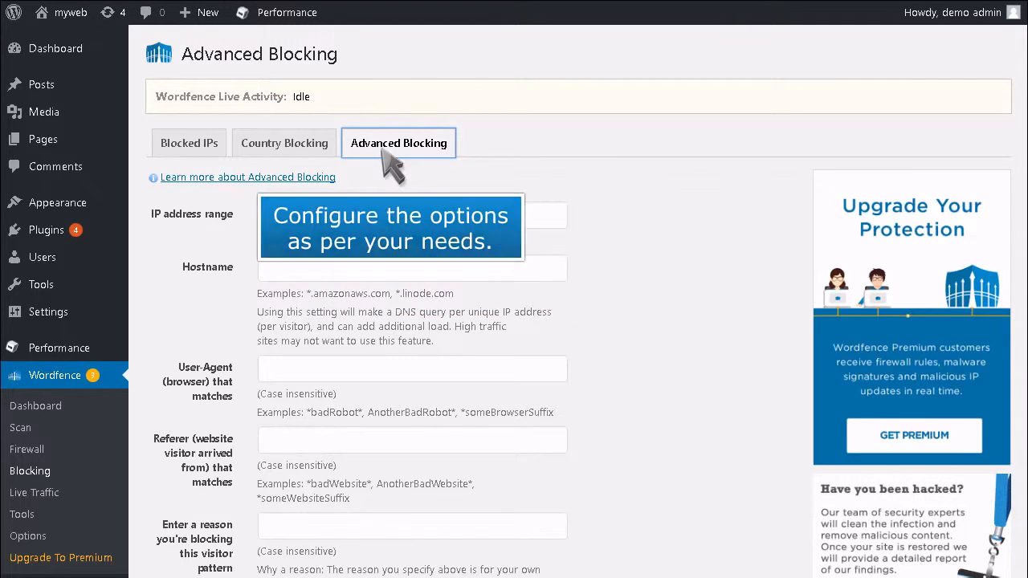
{"action": "scroll", "coordinate": [391, 164], "scroll_direction": "down", "scroll_amount": 1}
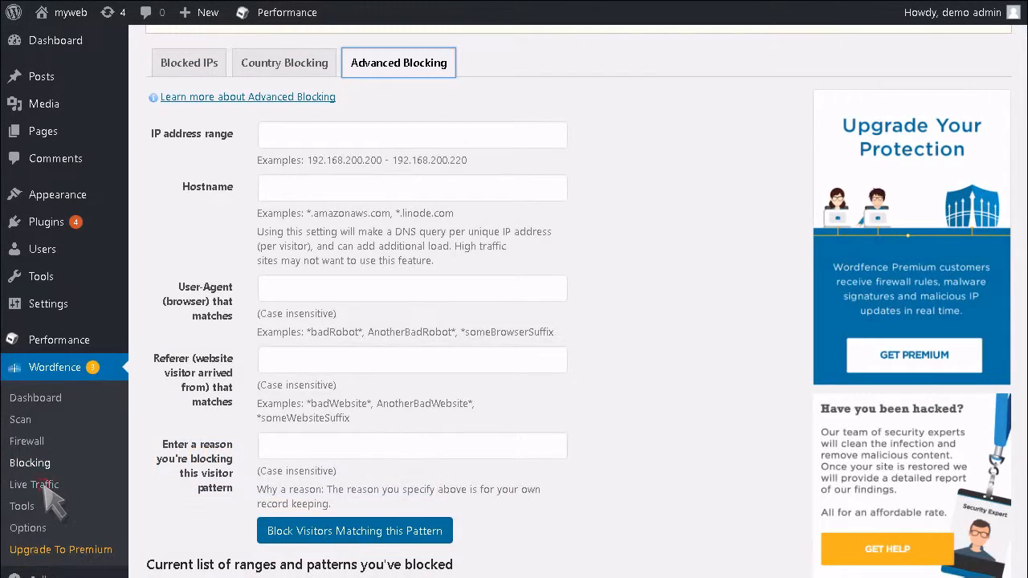
Examine the live traffic page and the Wordfence password audit, Whois lookup, cellphone sign-in and diagnostics tools.
{"action": "left_click", "coordinate": [36, 485]}
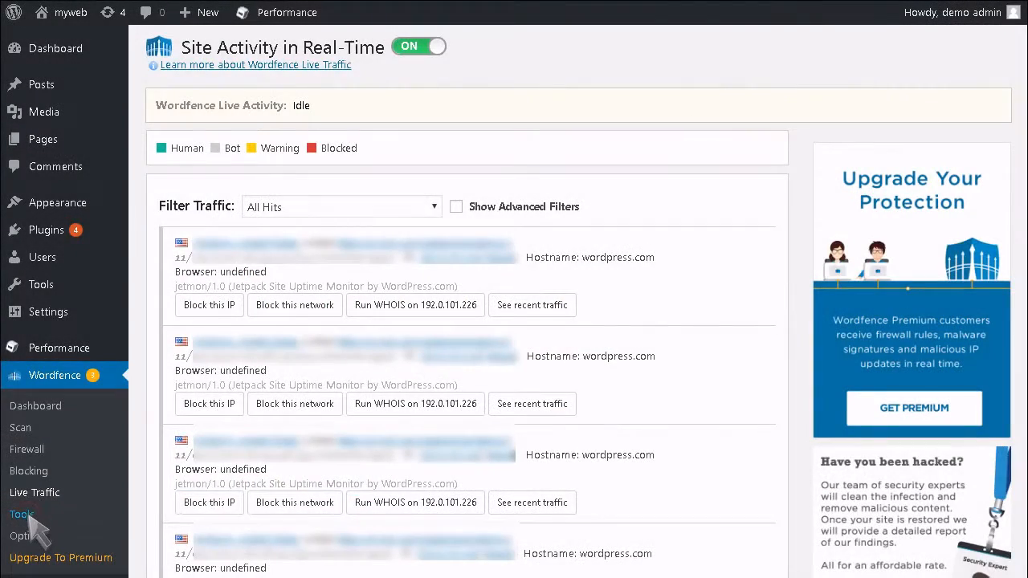
{"action": "left_click", "coordinate": [30, 516]}
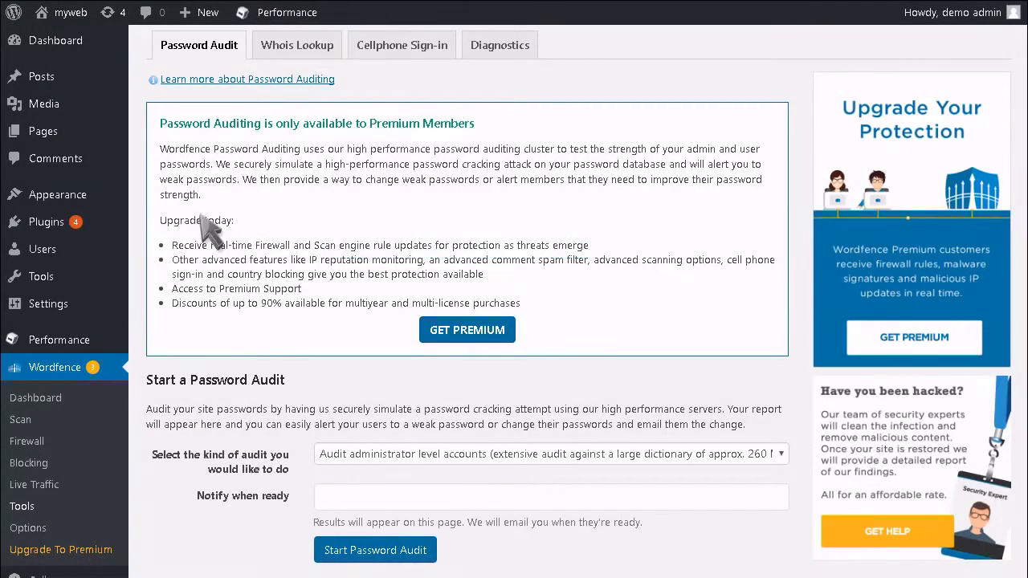
{"action": "left_click", "coordinate": [296, 50]}
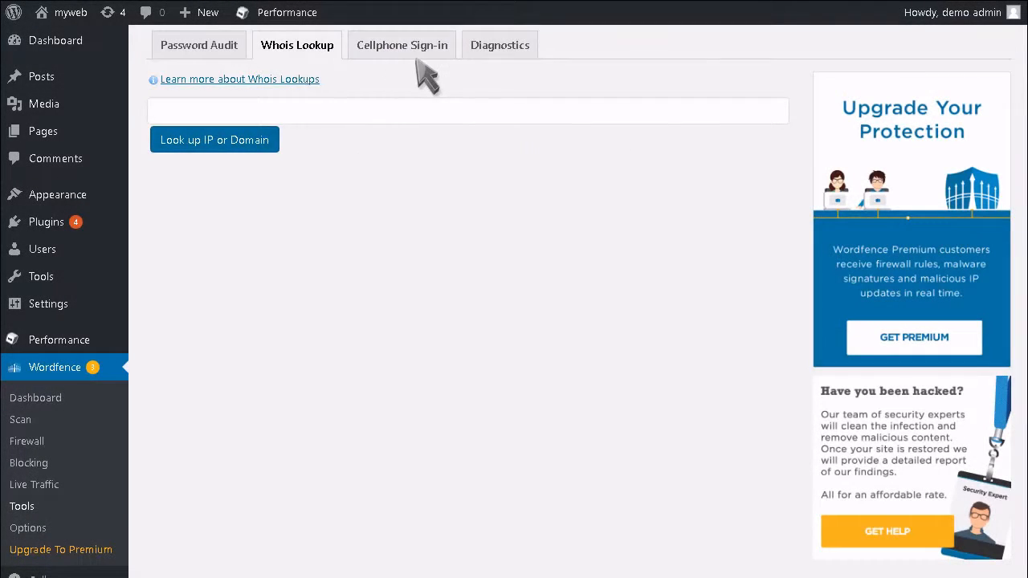
{"action": "left_click", "coordinate": [420, 59]}
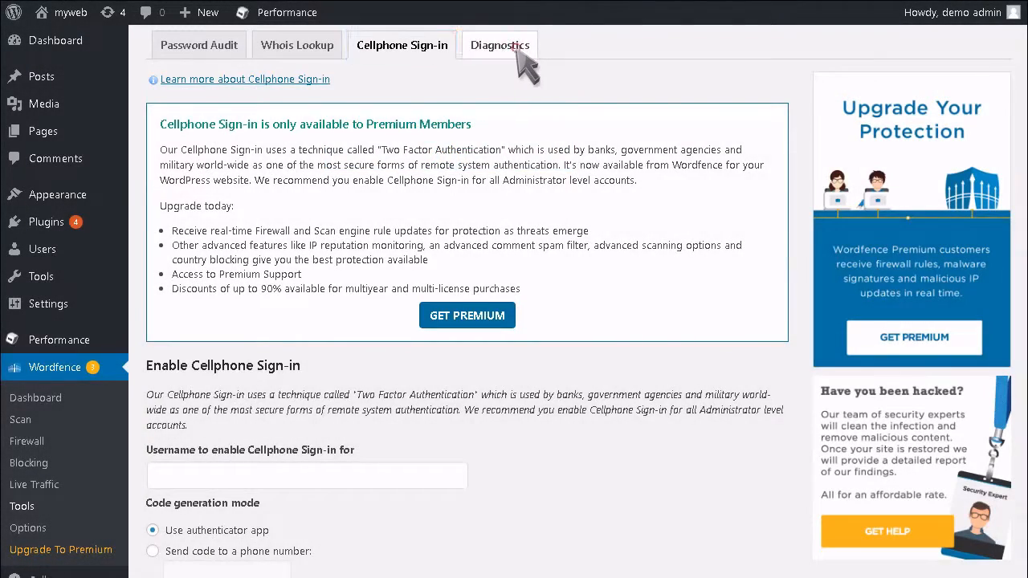
{"action": "left_click", "coordinate": [518, 54]}
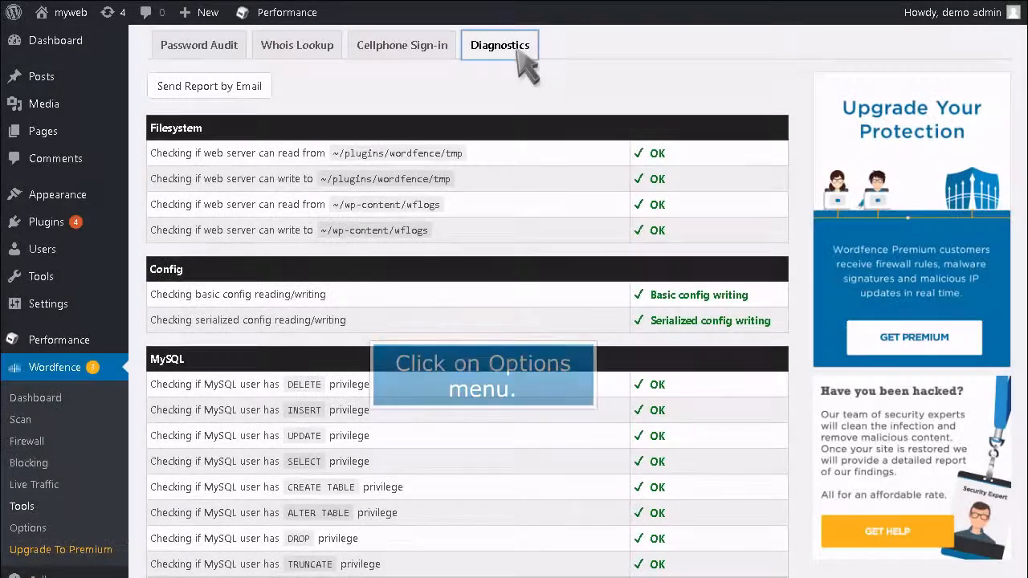
Open the general Wordfence options and save them with their default values.
{"action": "left_click", "coordinate": [37, 528]}
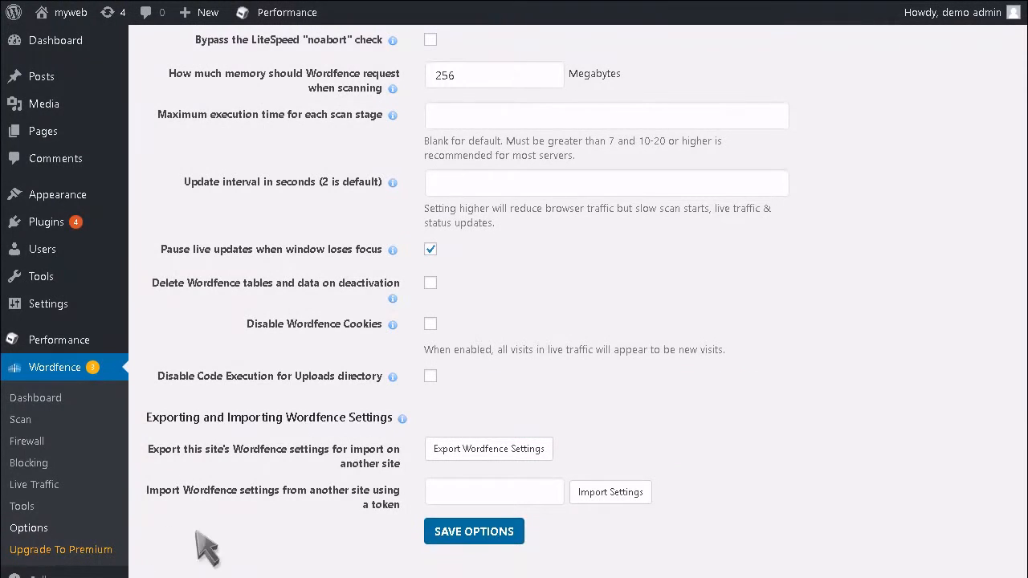
{"action": "left_click", "coordinate": [502, 534]}
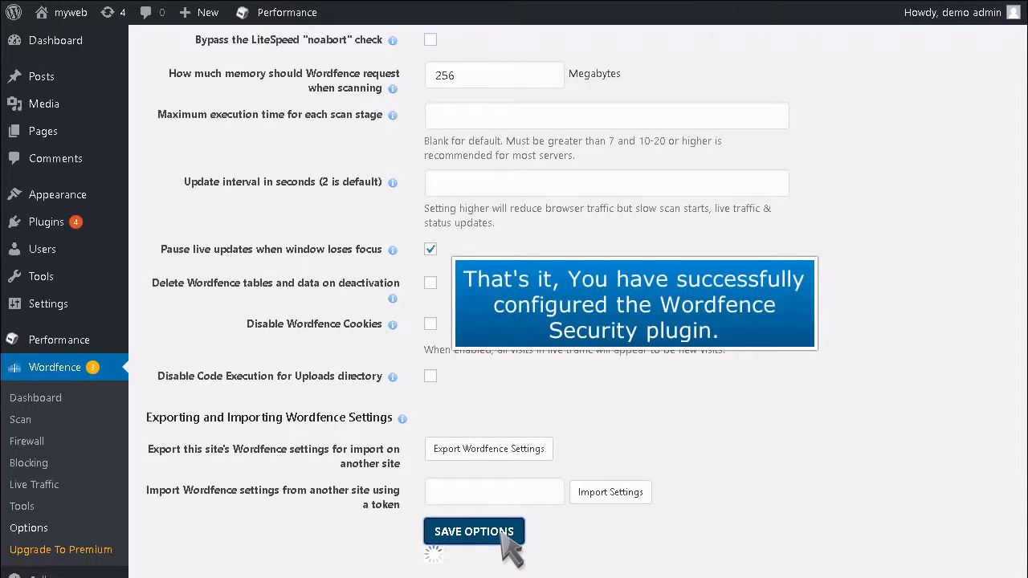